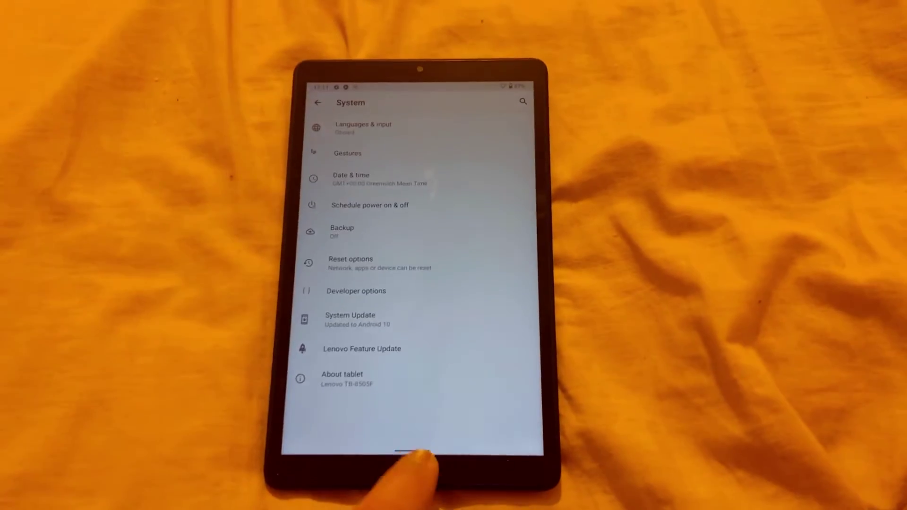
Step: Swipe Settings away in Recents, reopen it on Network & Internet, then return home
drag(407, 465, 361, 171)
drag(368, 213, 369, 78)
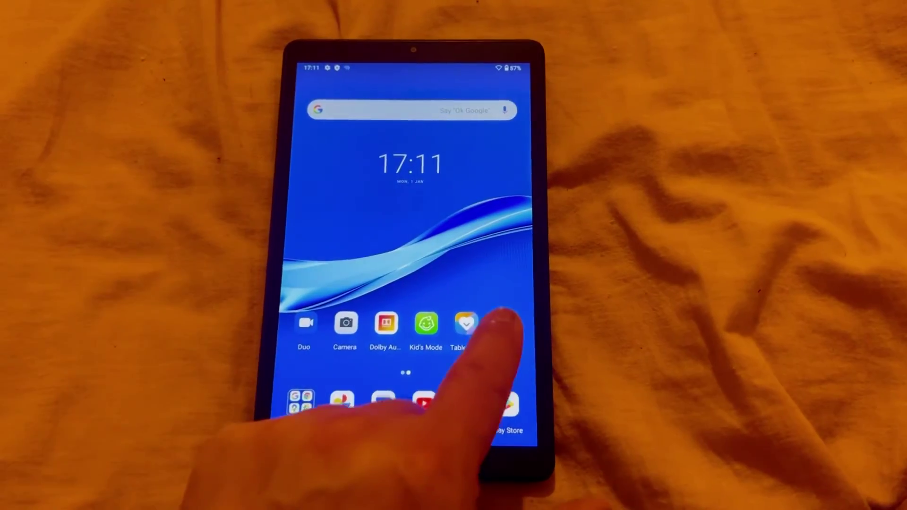
click(503, 328)
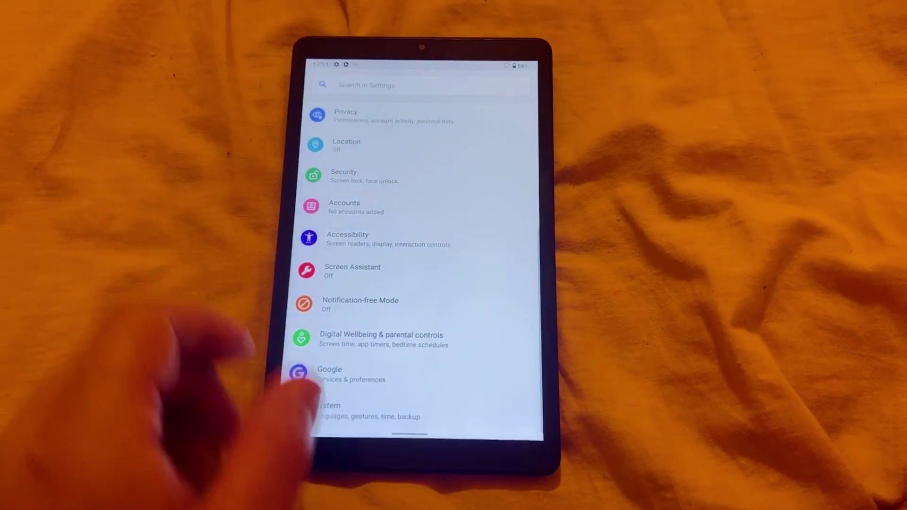
drag(341, 212, 344, 385)
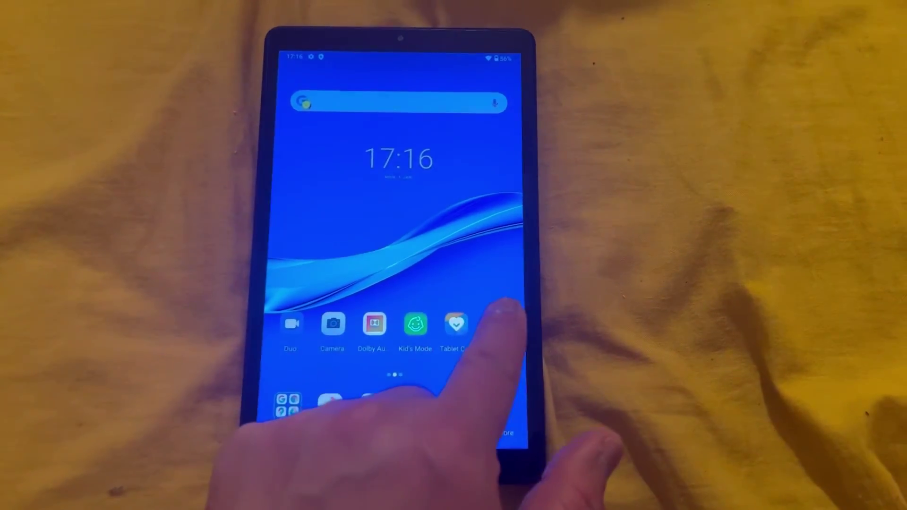
Step: Go to Settings > System > Developer options
click(490, 328)
click(318, 427)
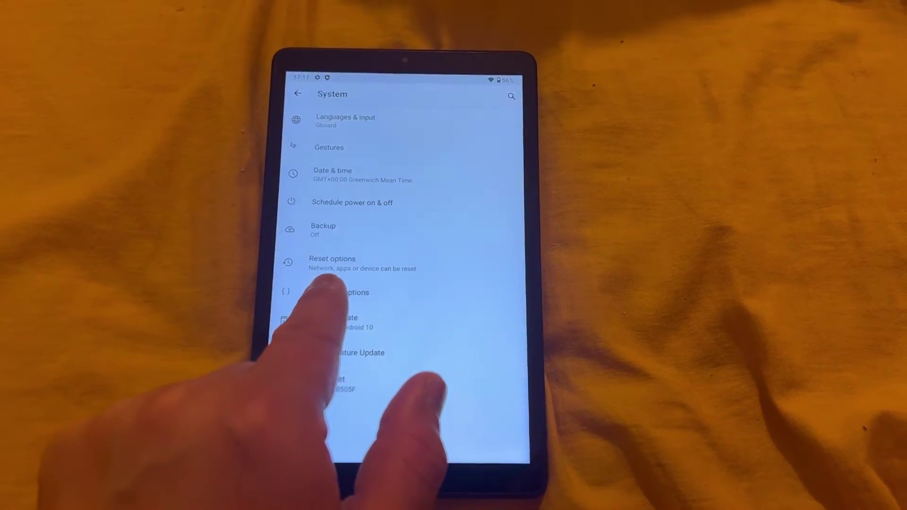
click(319, 295)
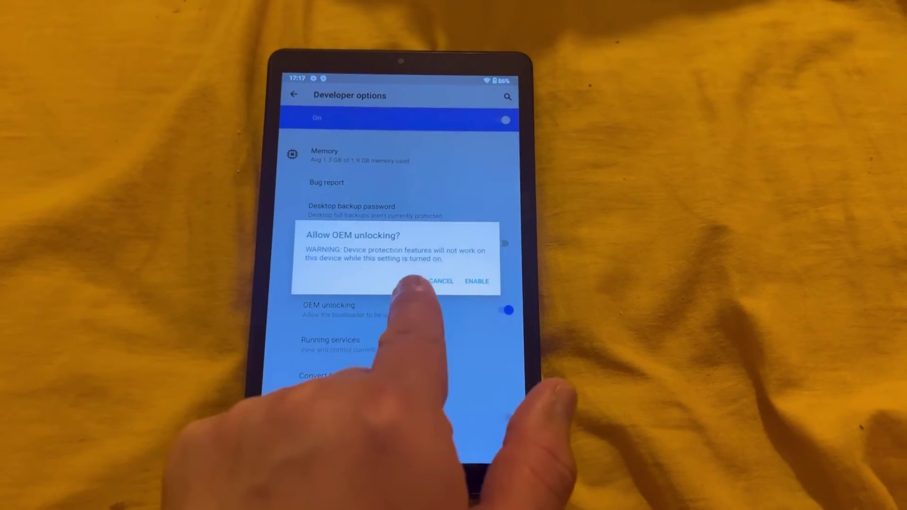
Step: Confirm 'Allow OEM unlocking', switch on USB debugging, and return to the home screen
click(469, 285)
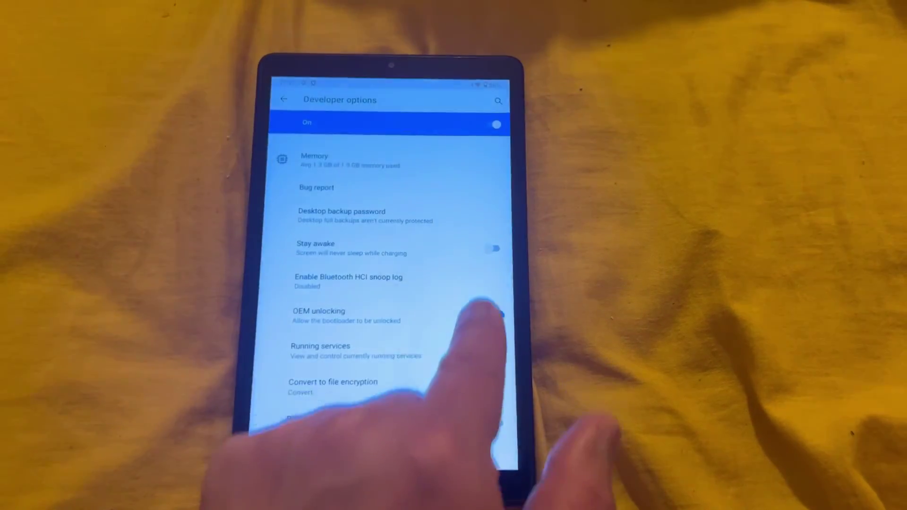
scroll(312, 401, down, 5)
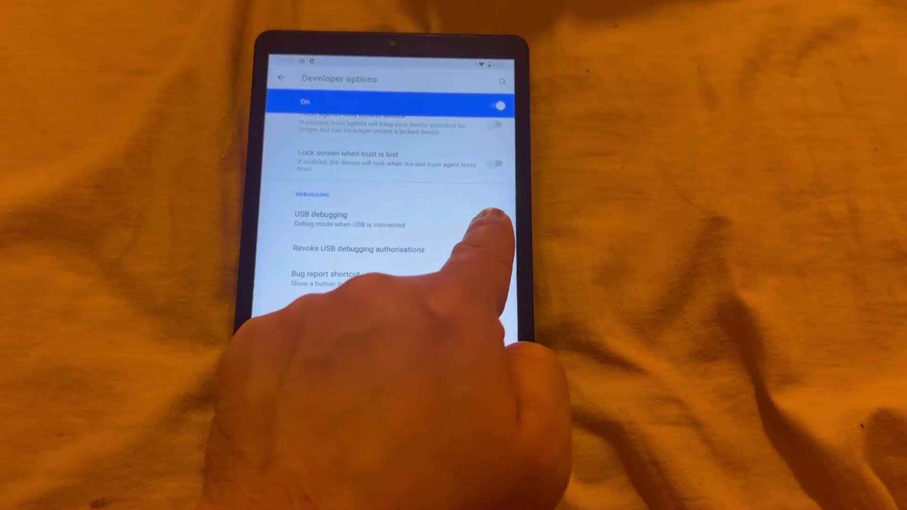
click(491, 216)
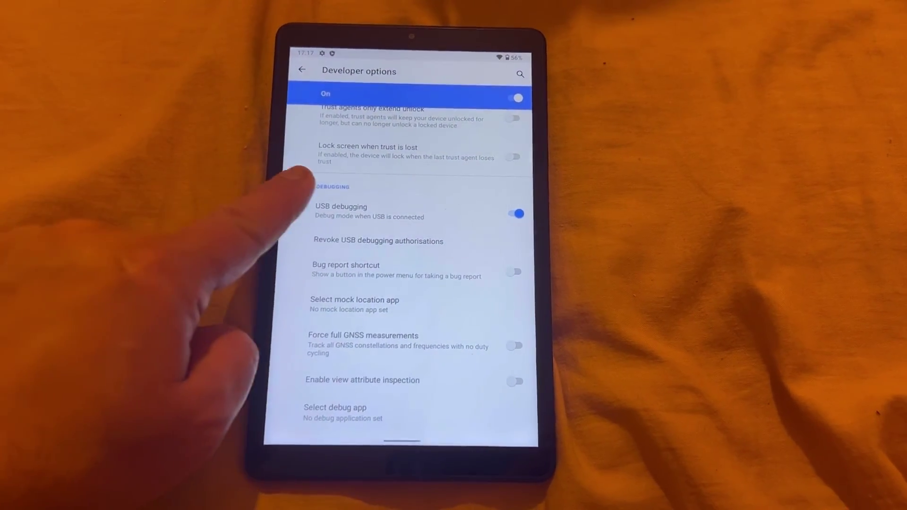
scroll(330, 170, up, 10)
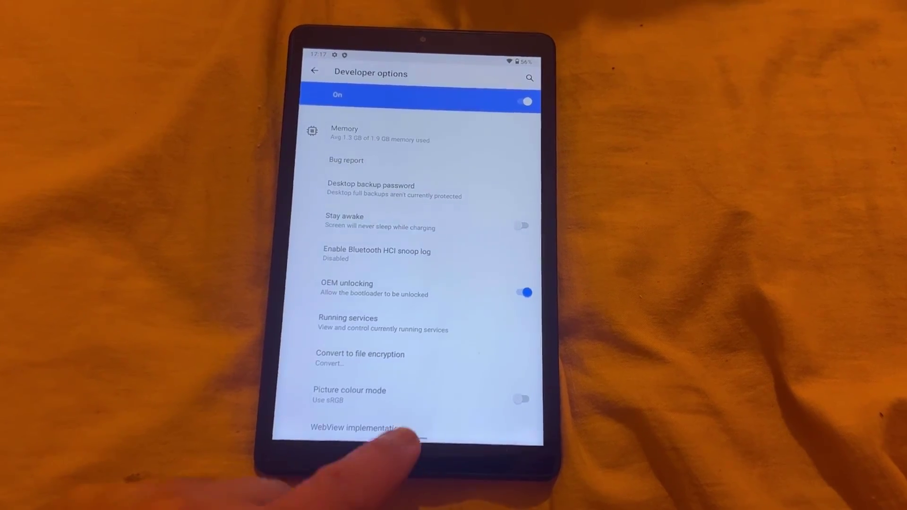
drag(410, 434, 376, 205)
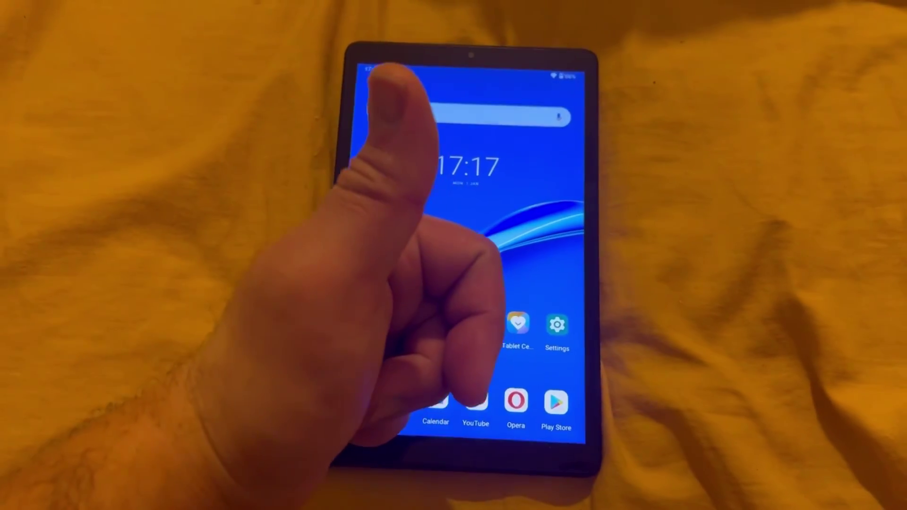